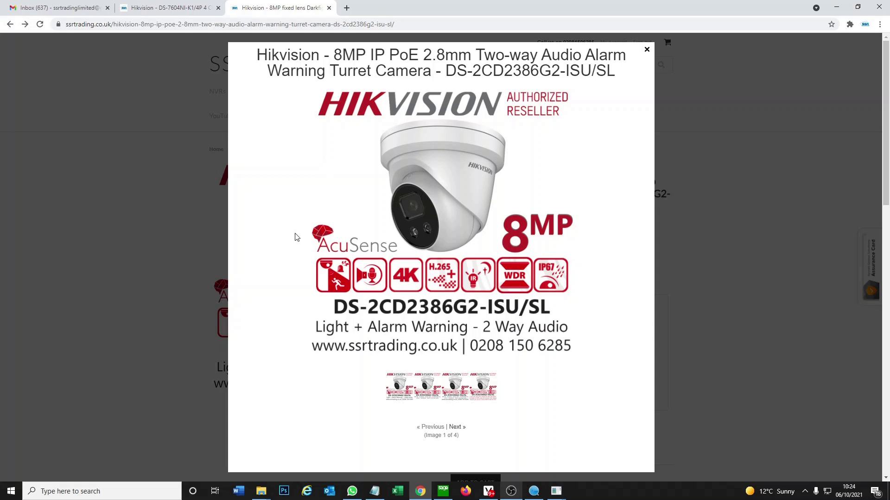
Switch to the DS-7604NI-K1/4P product page and select the DS-7604NI-K1/4P(B) recorder in SADP.
left_click(166, 7)
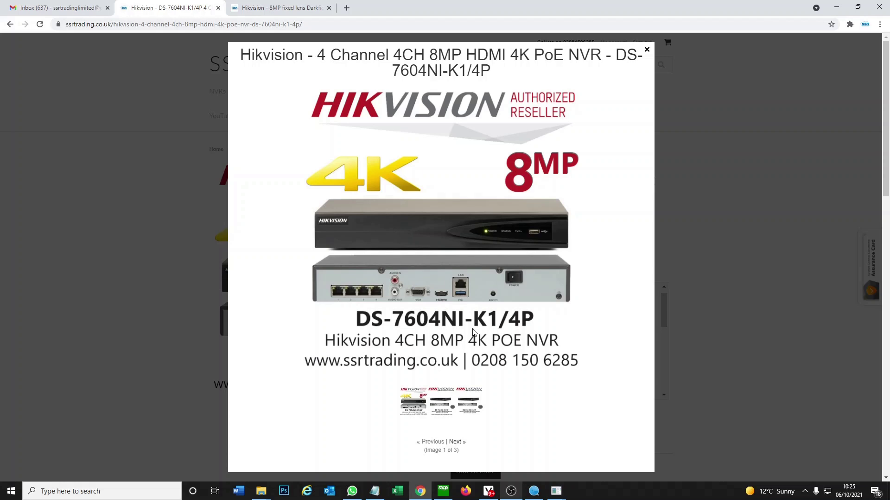
left_click(534, 490)
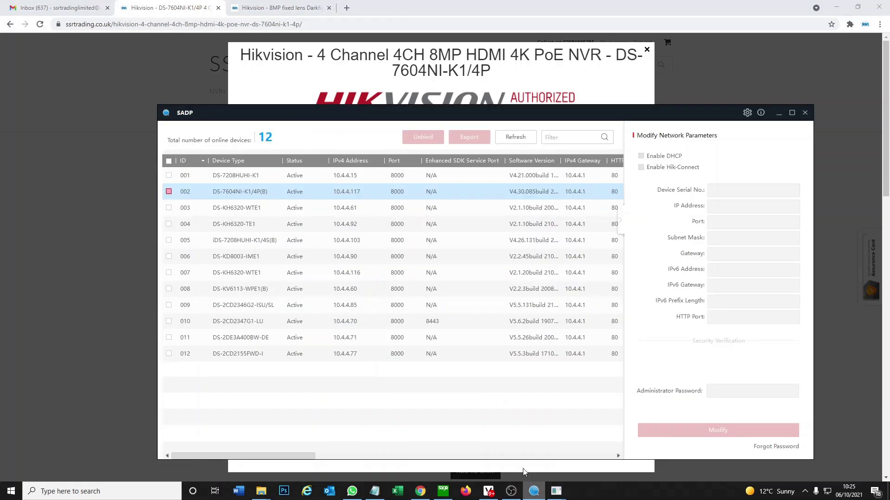
left_click(451, 180)
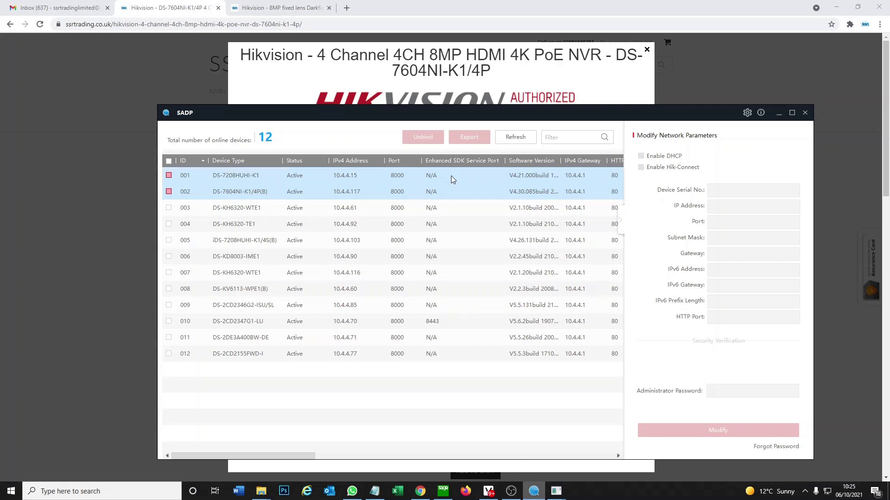
left_click(341, 205)
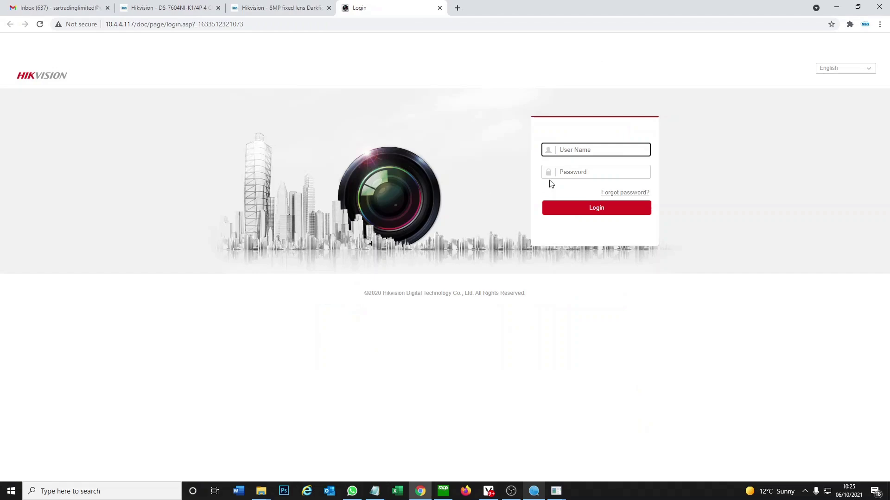
type("admi")
type("n")
Log in as admin, then reload the NVR page in IE Tab and re-enter the credentials.
key("Tab")
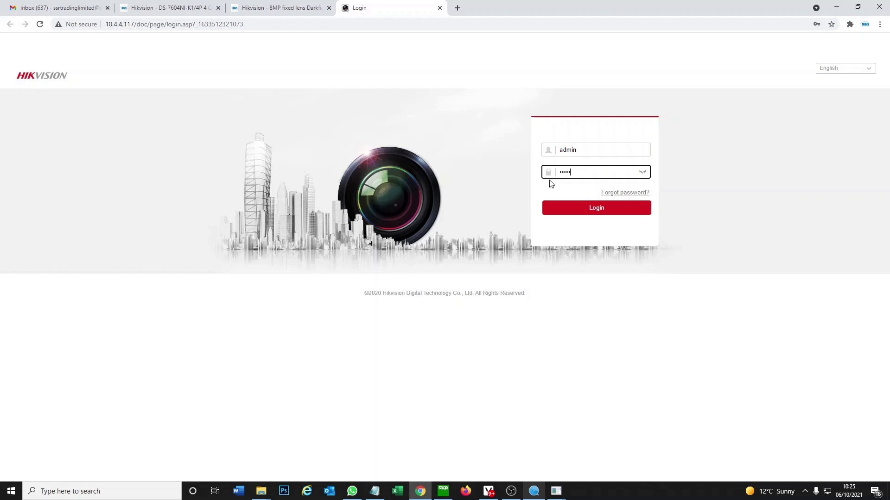
left_click(578, 209)
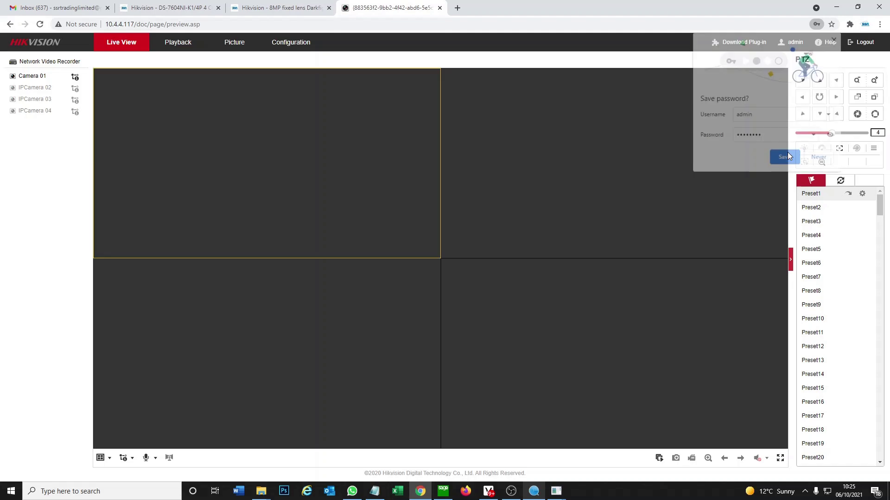
left_click(848, 24)
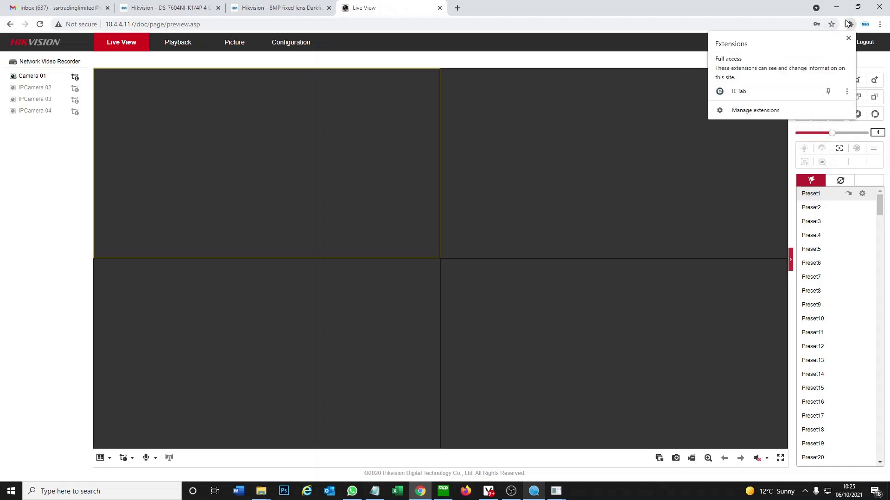
left_click(761, 89)
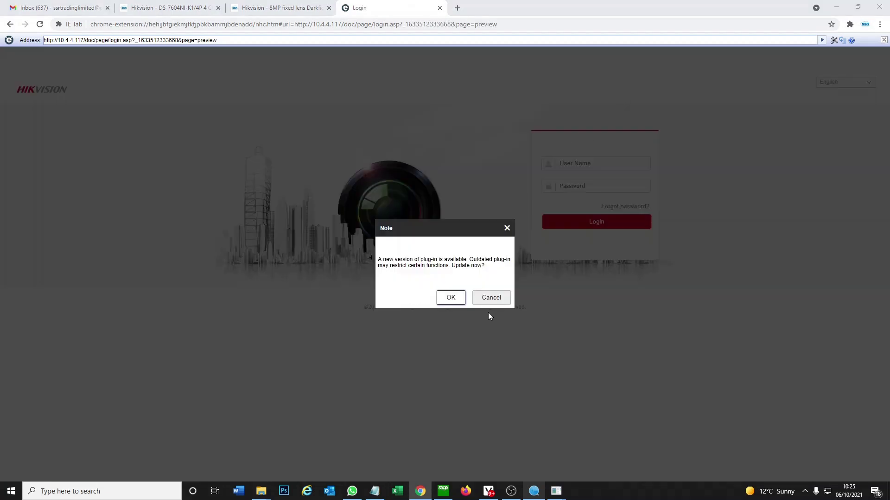
left_click(490, 297)
left_click(581, 164)
type("ad")
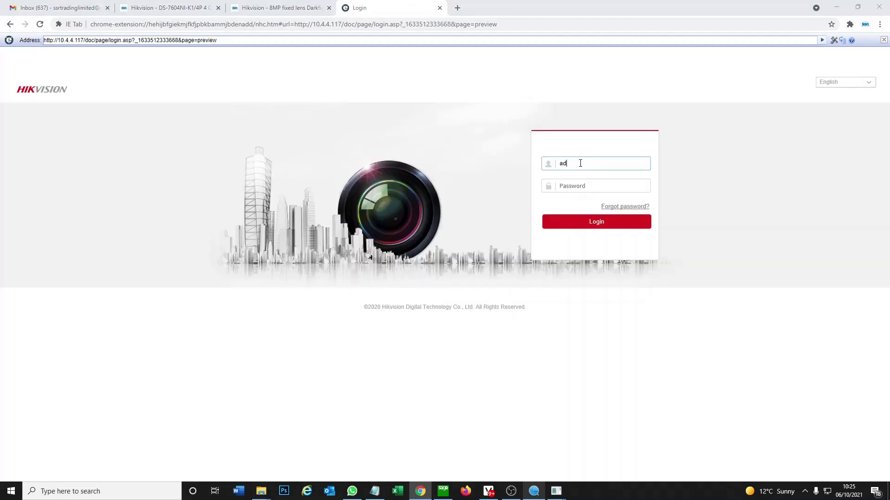
type("min")
key("Tab")
type("•••••")
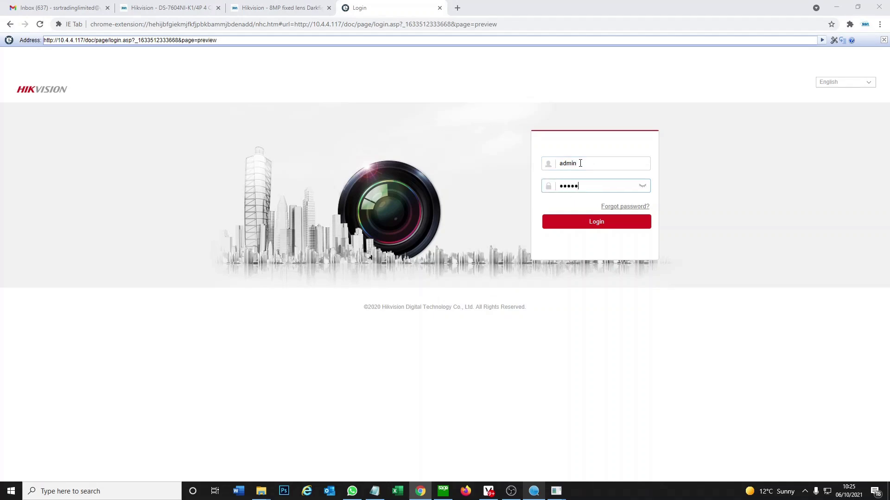
type("•")
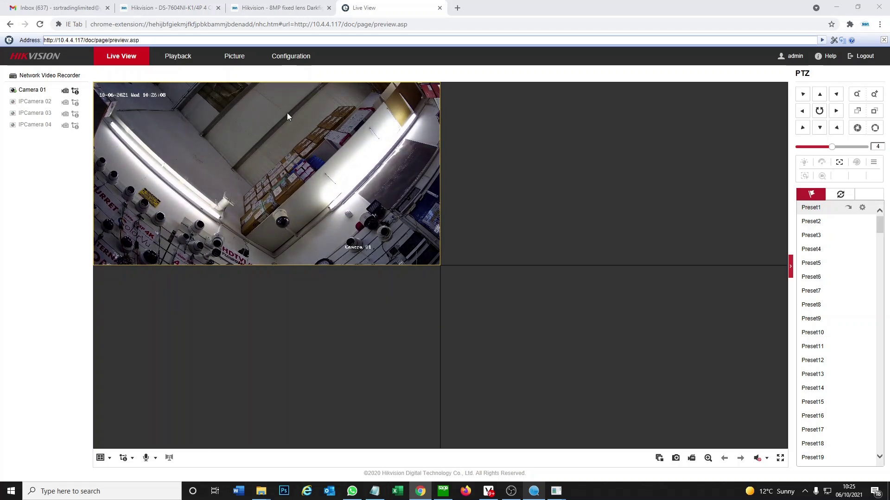
Tick Enable Virtual Host under Network > Advanced Settings > Other and save.
left_click(291, 55)
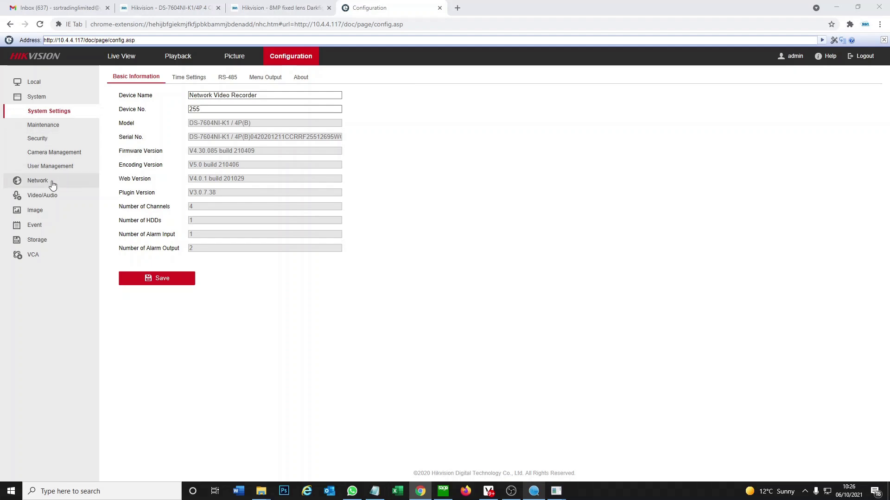
left_click(52, 181)
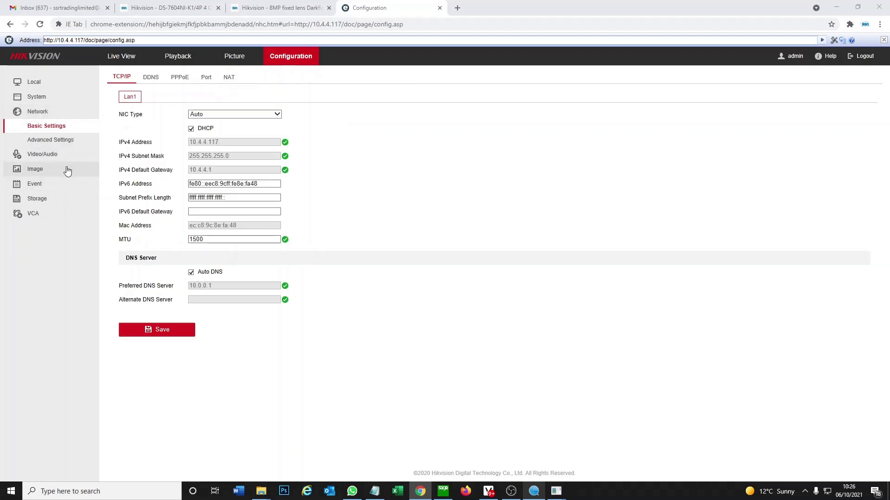
left_click(68, 142)
left_click(281, 77)
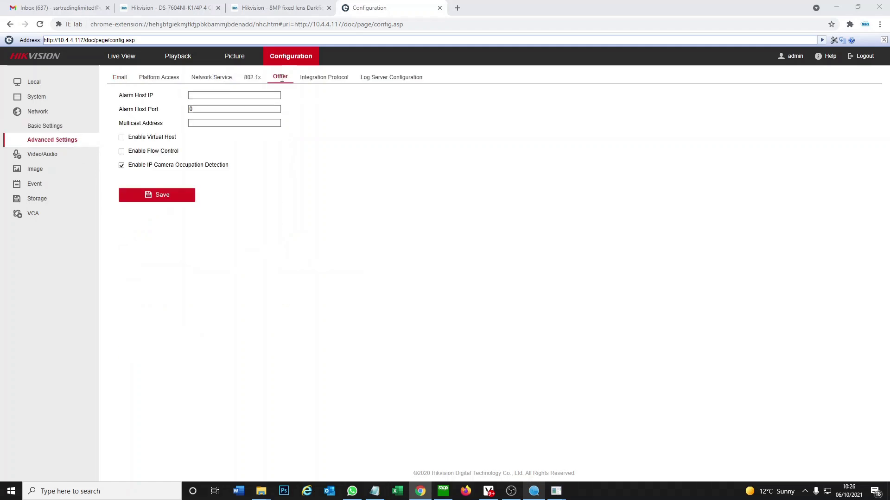
left_click(122, 138)
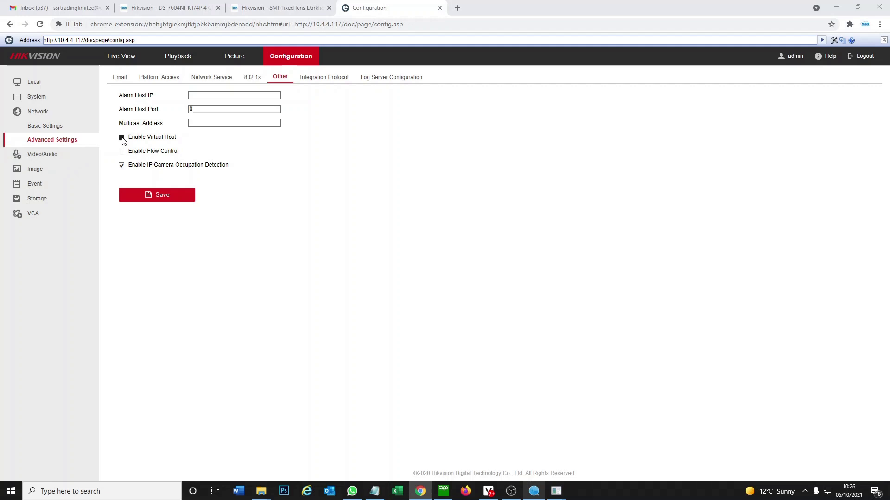
left_click(158, 196)
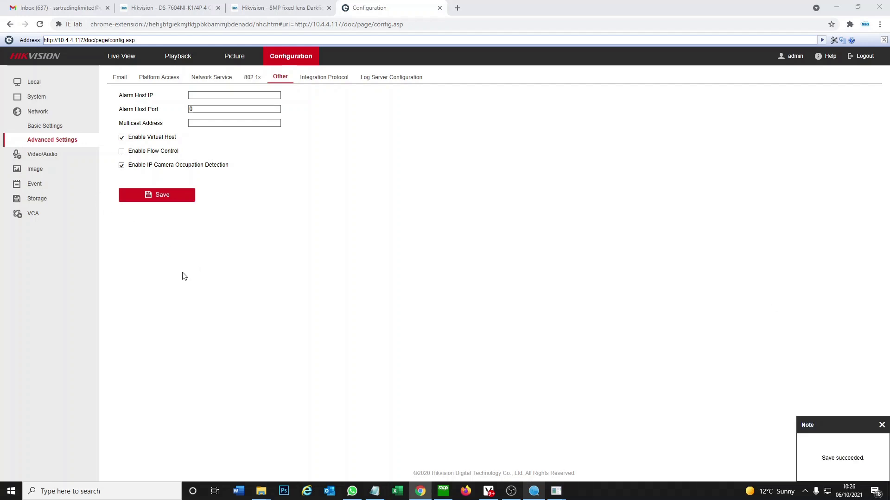
left_click(32, 99)
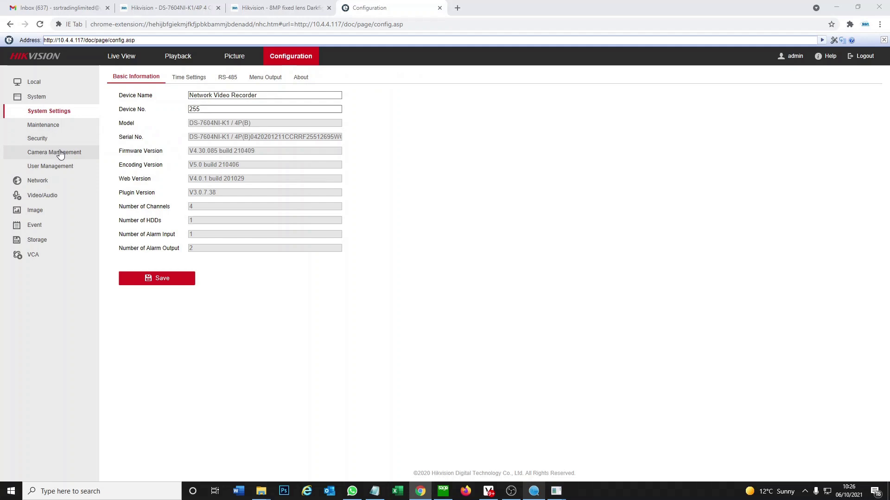
Open Camera 01's web page from the IP Camera list, log in, and show its Video/Audio settings.
left_click(59, 154)
left_click(174, 80)
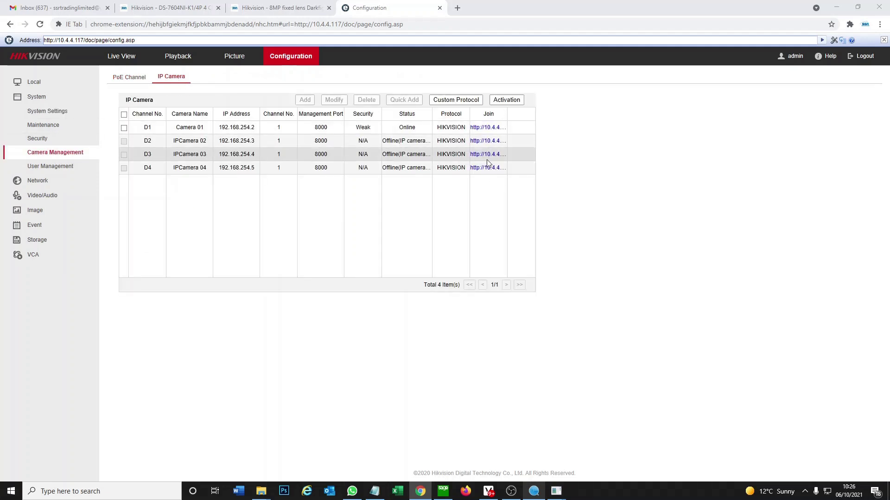
left_click(489, 127)
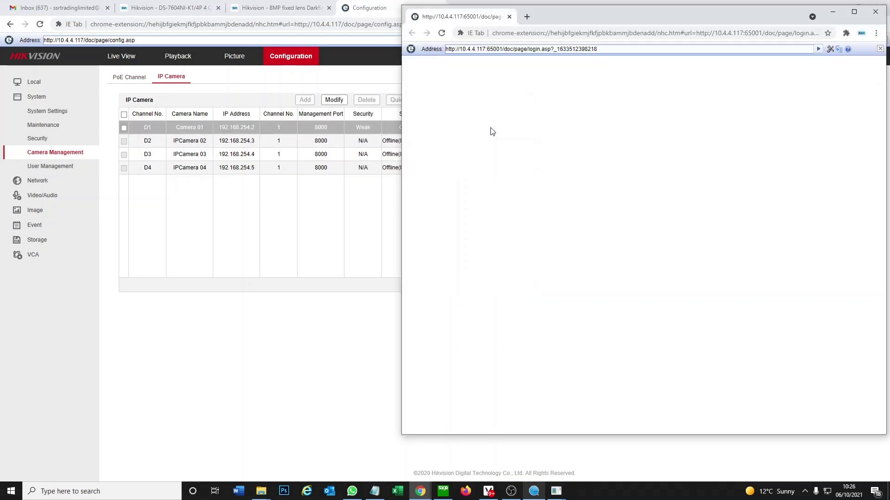
double_click(620, 11)
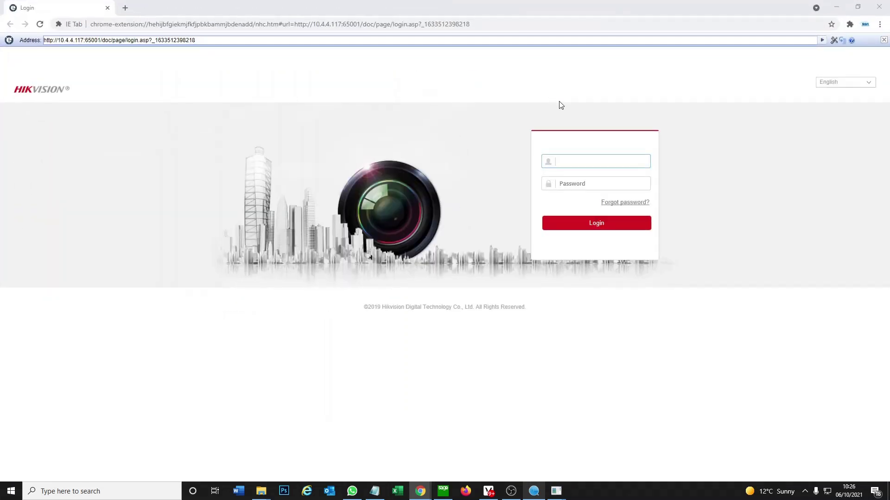
type("admin")
key("Tab")
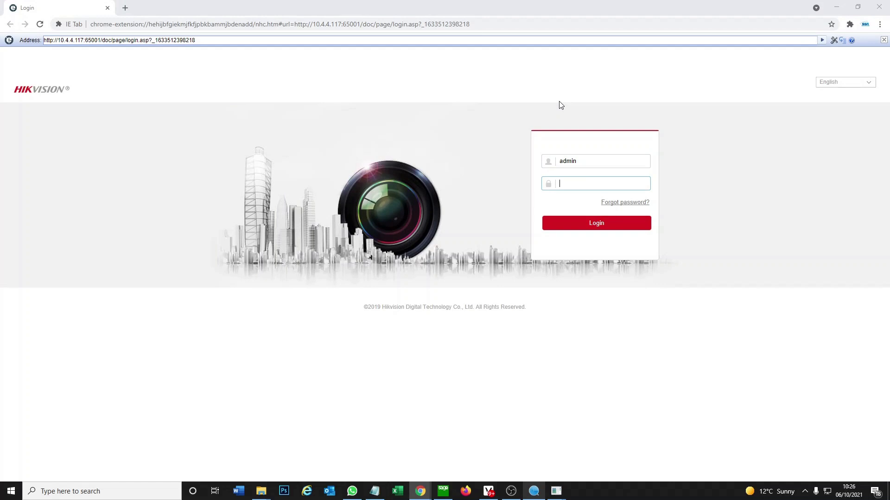
type("••••••••")
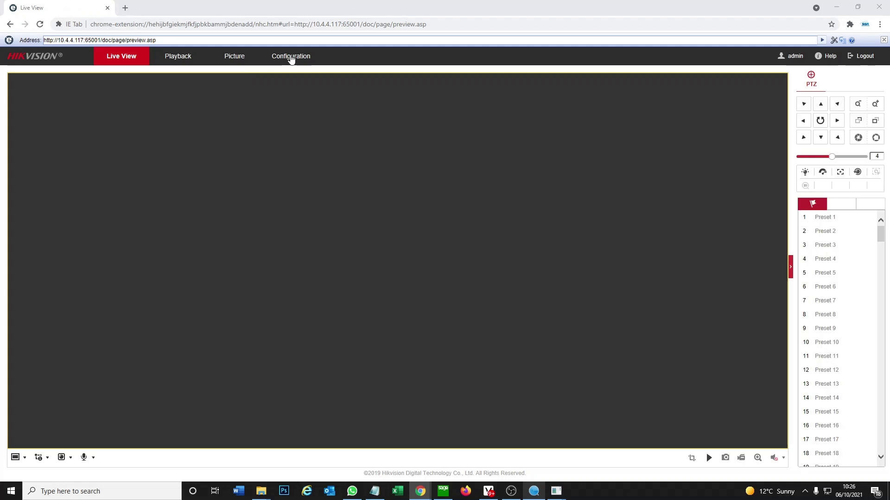
left_click(291, 57)
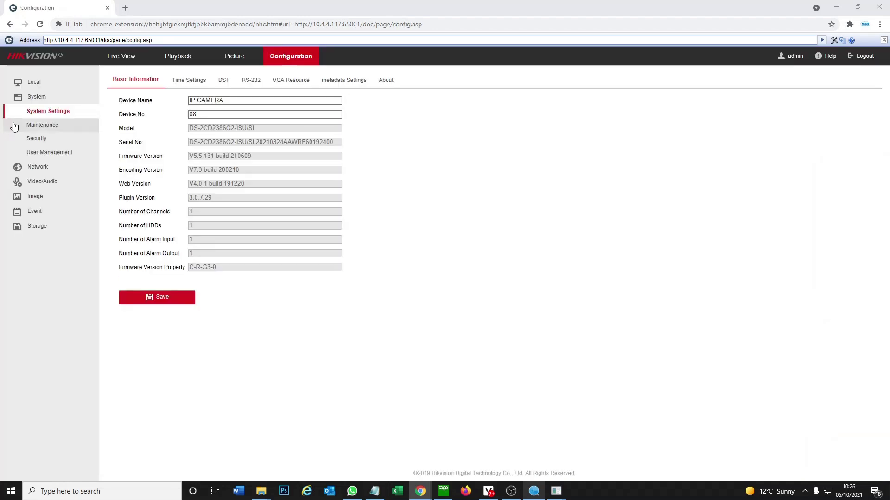
left_click(70, 183)
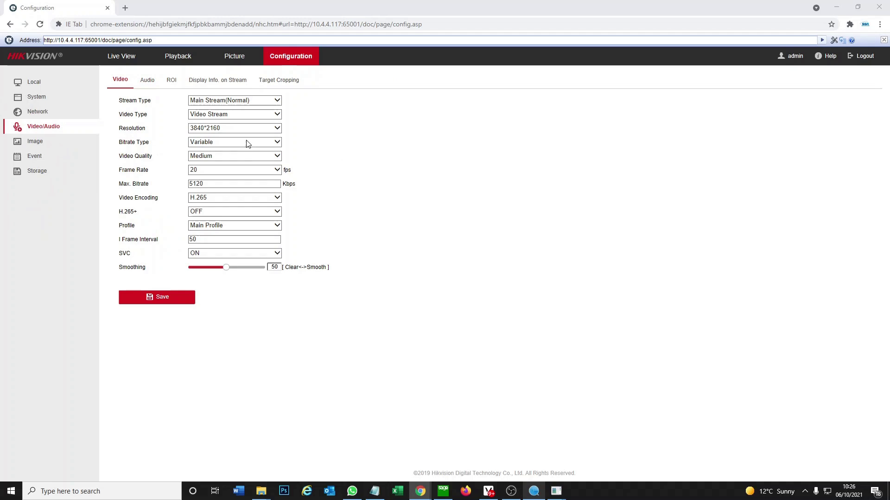
Save the camera's video settings with Video Stream kept as the video type.
left_click(230, 116)
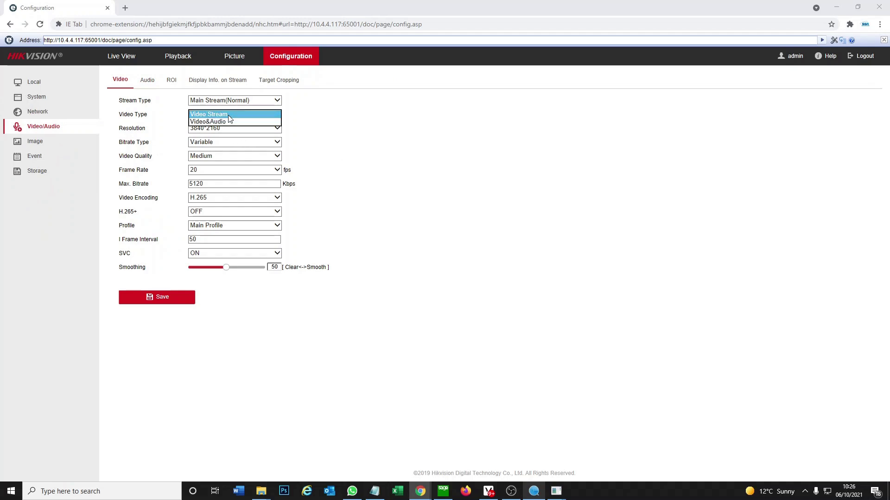
left_click(230, 116)
left_click(170, 298)
left_click(248, 103)
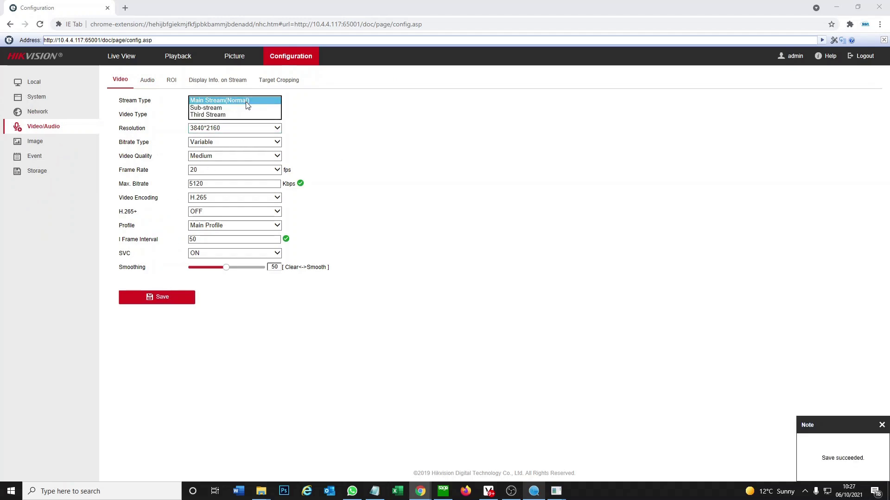
left_click(188, 145)
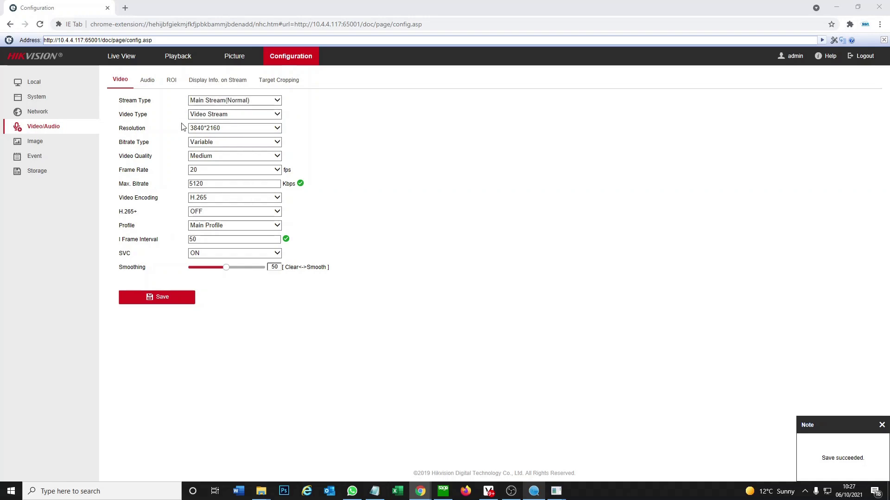
Set the audio encoding to G.711ulaw, after briefly trying AAC, and save it.
left_click(148, 84)
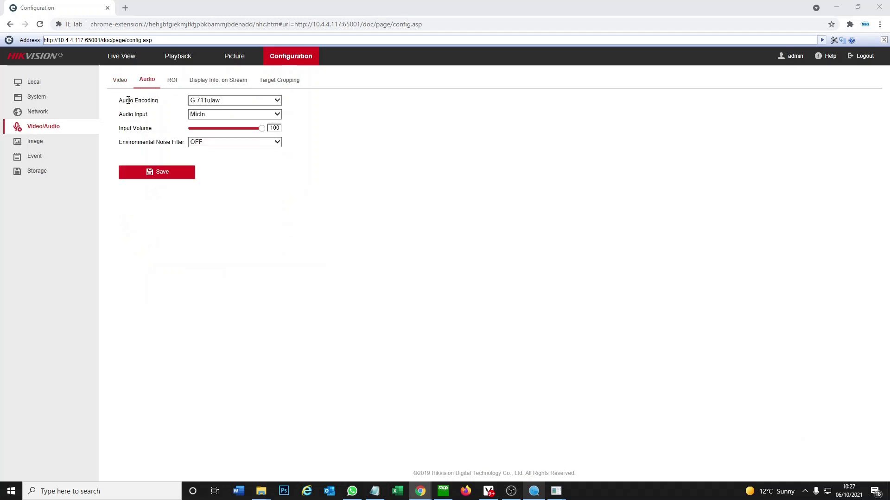
left_click(255, 103)
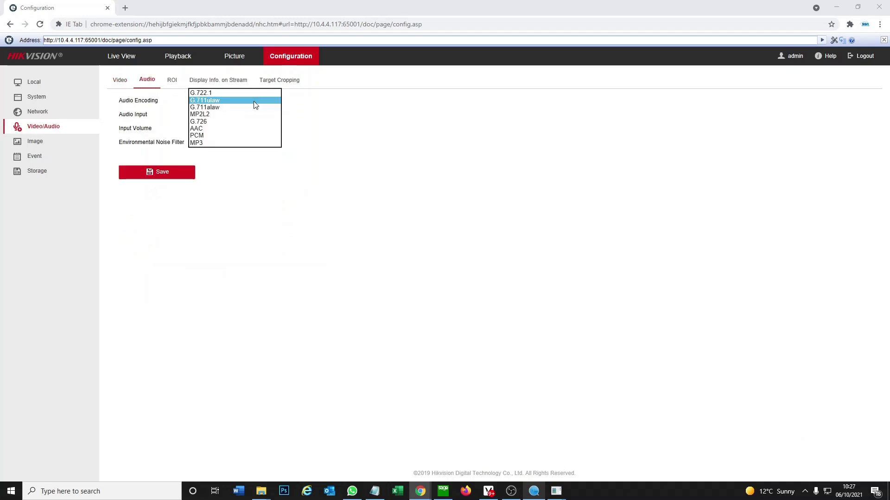
left_click(238, 132)
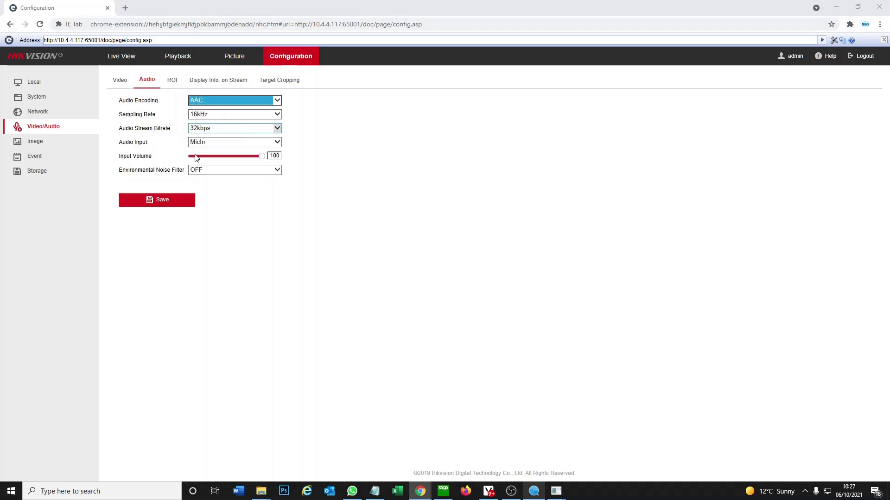
left_click(211, 99)
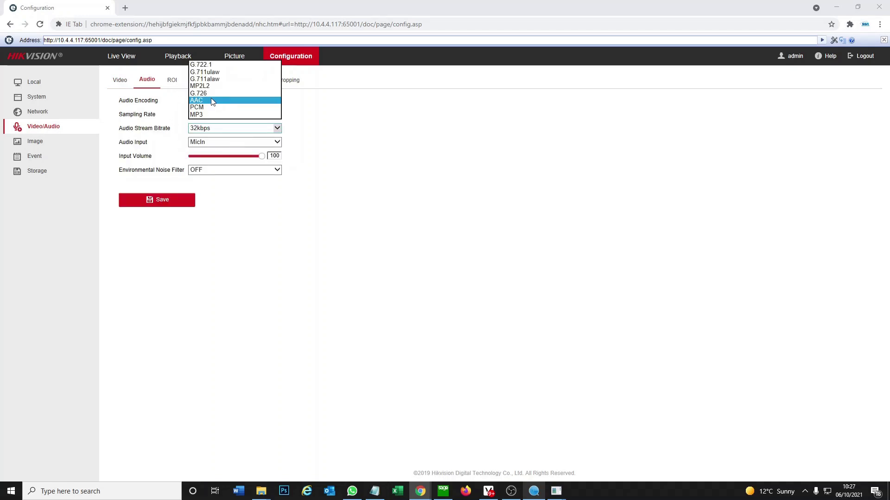
left_click(217, 74)
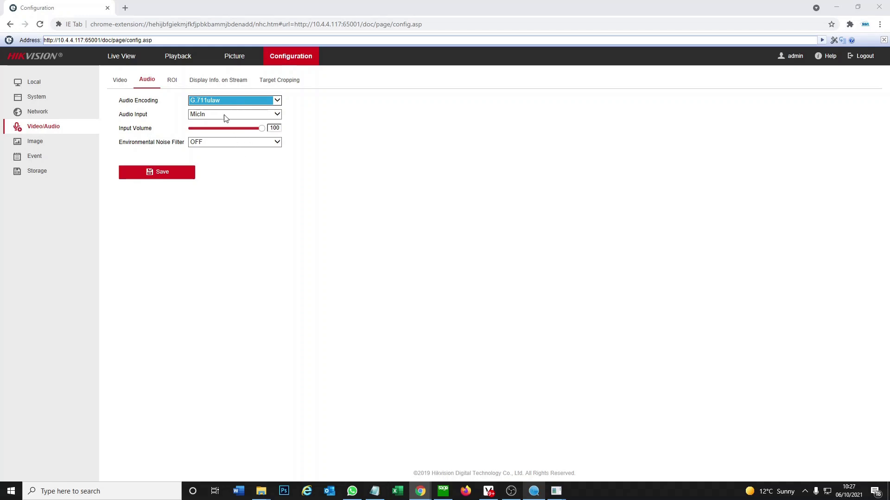
left_click(263, 133)
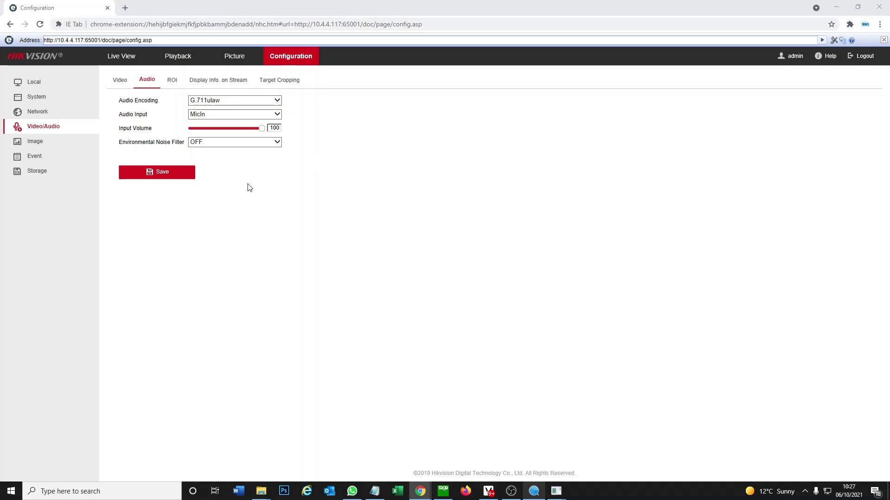
left_click(167, 171)
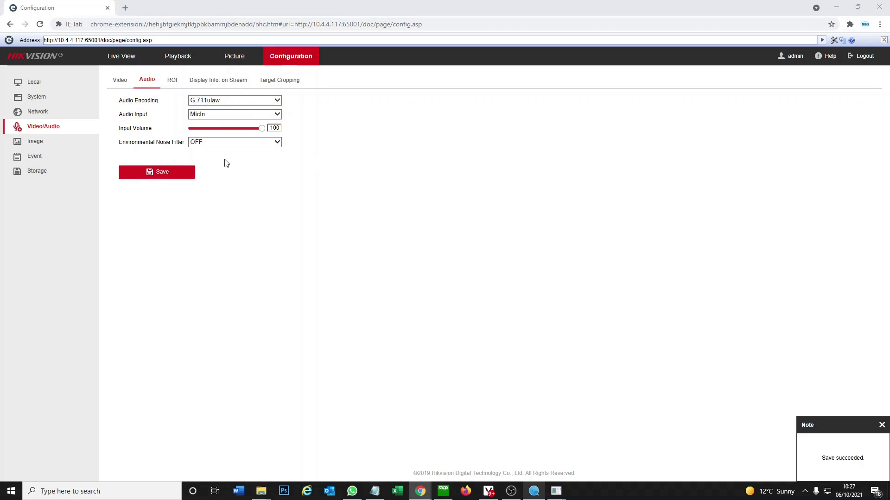
left_click(199, 101)
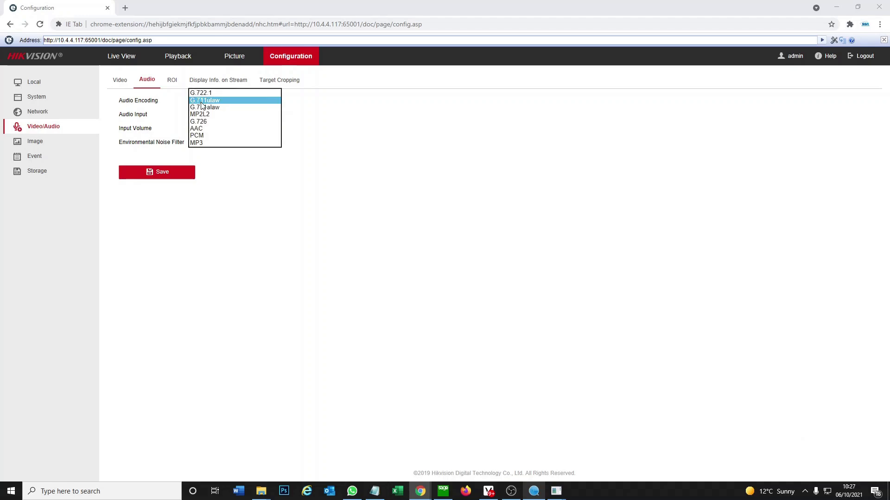
left_click(232, 101)
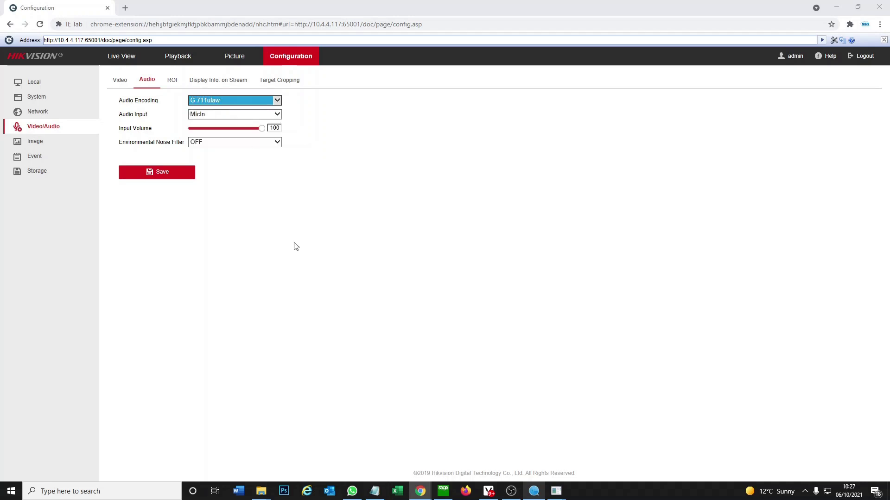
left_click(295, 251)
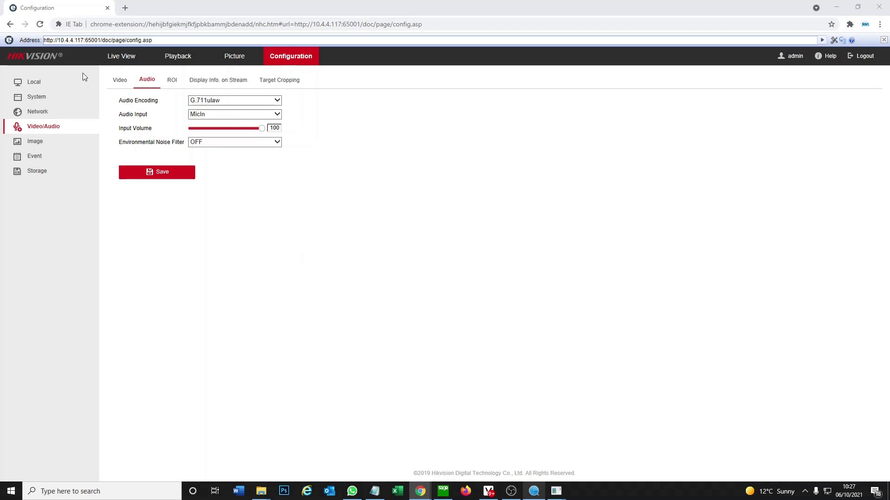
Close the camera window, then untick Enable Virtual Host in the NVR's advanced network settings and save.
left_click(123, 80)
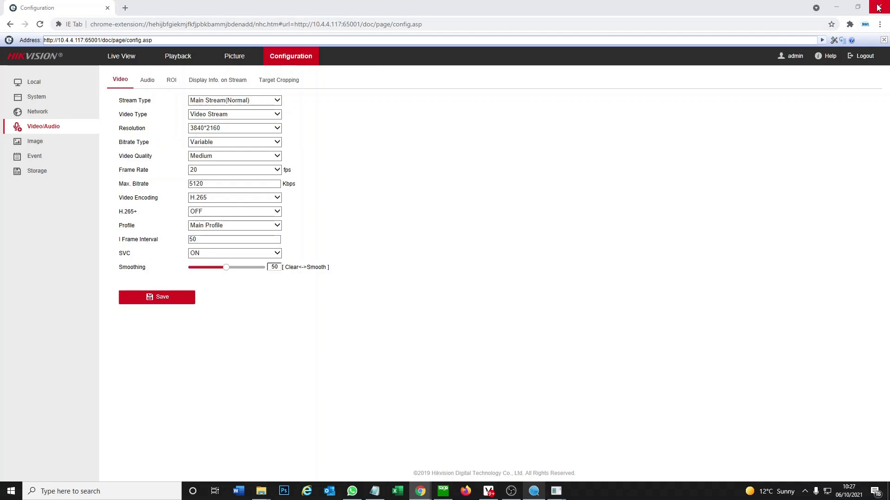
left_click(878, 8)
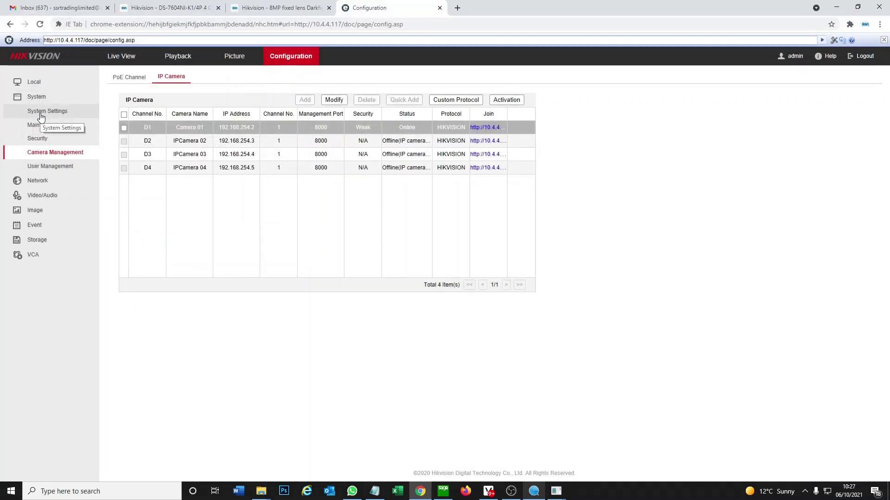
left_click(41, 180)
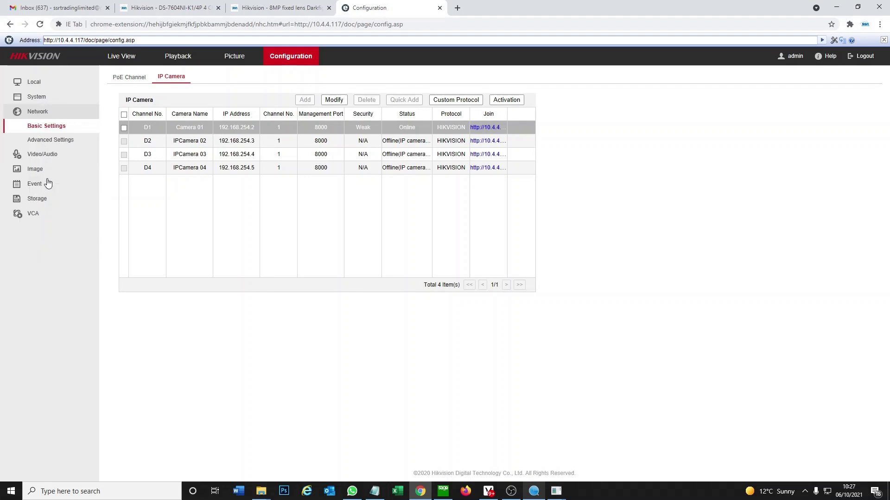
left_click(48, 142)
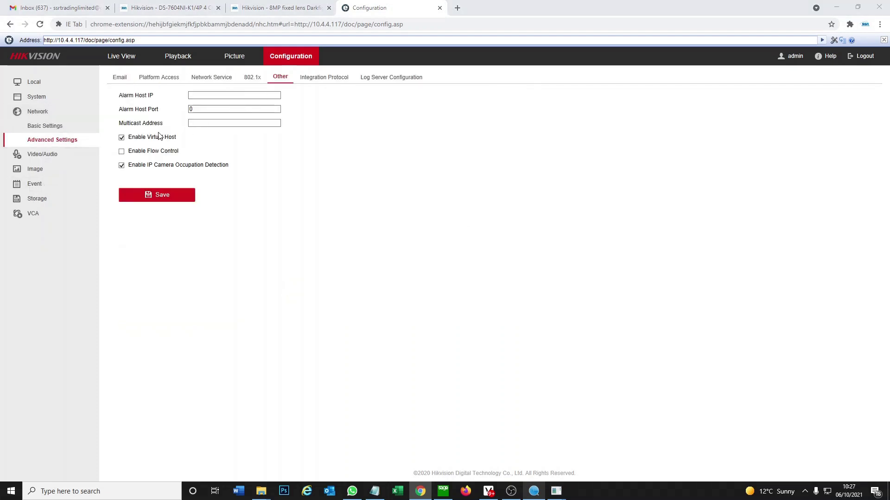
left_click(122, 138)
left_click(149, 200)
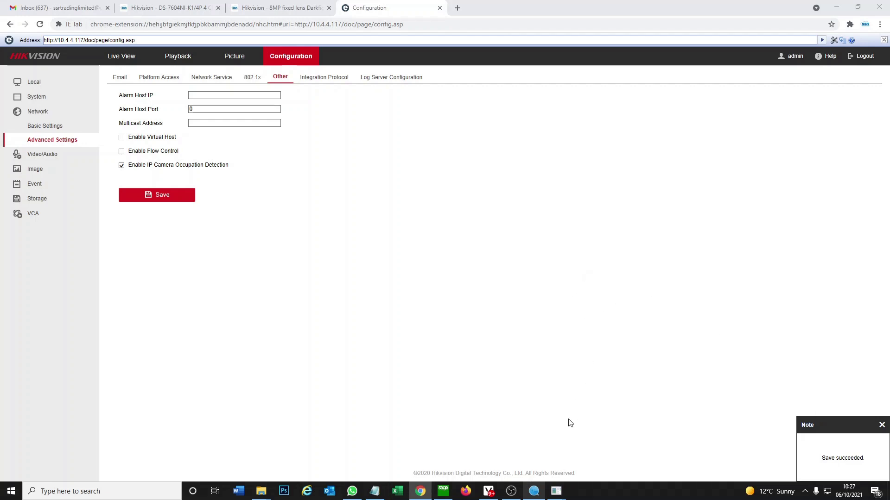
mouse_move(556, 491)
left_click(601, 443)
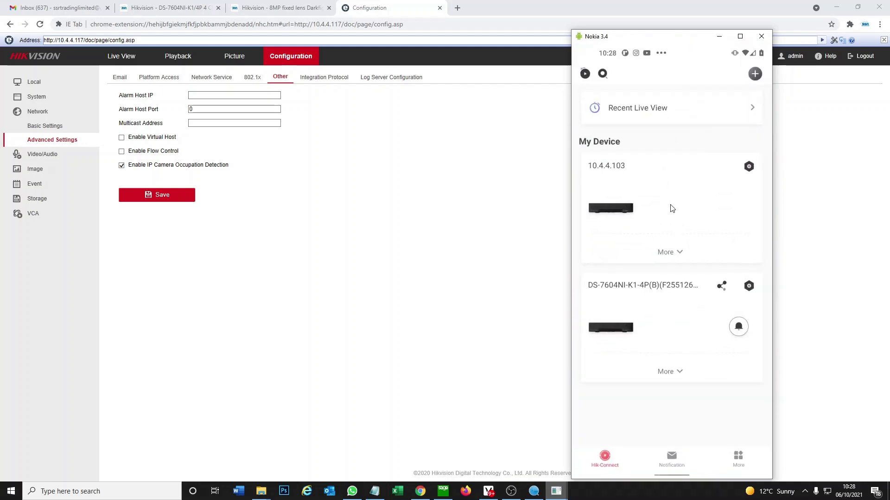
Open the DS-7604NI recorder's live view and double-tap Camera 01 to show it alone.
left_click(615, 330)
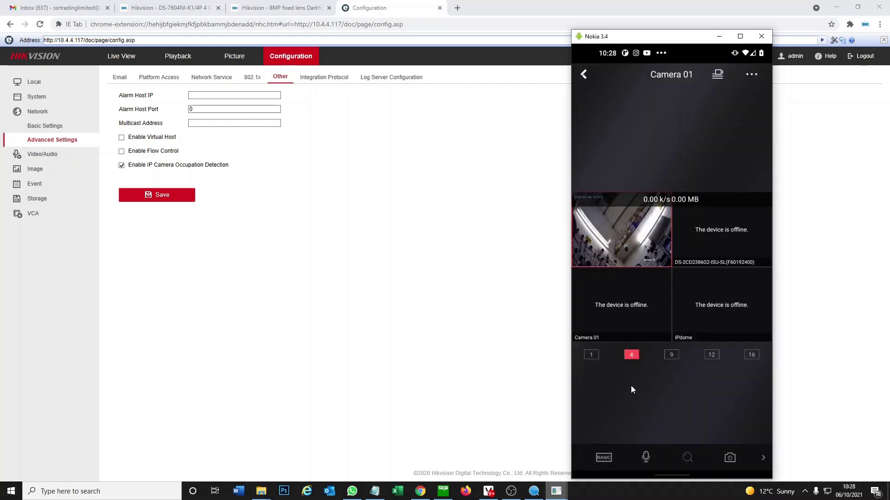
double_click(631, 243)
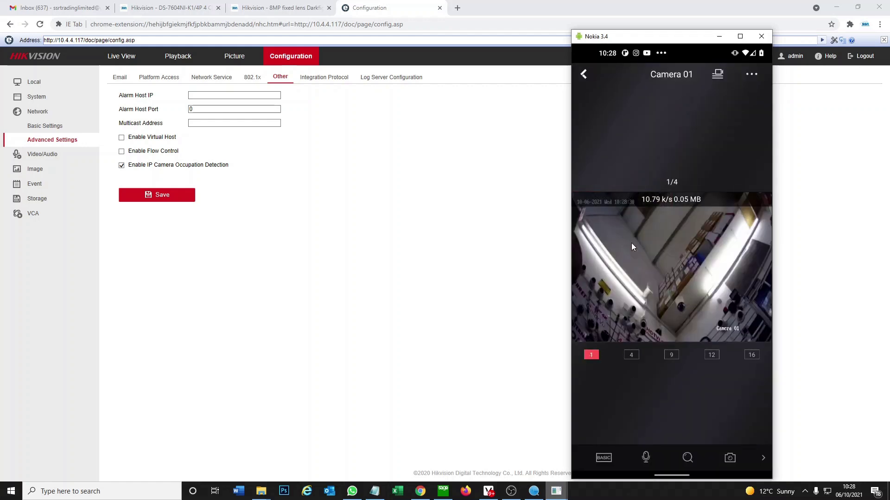
left_click(647, 459)
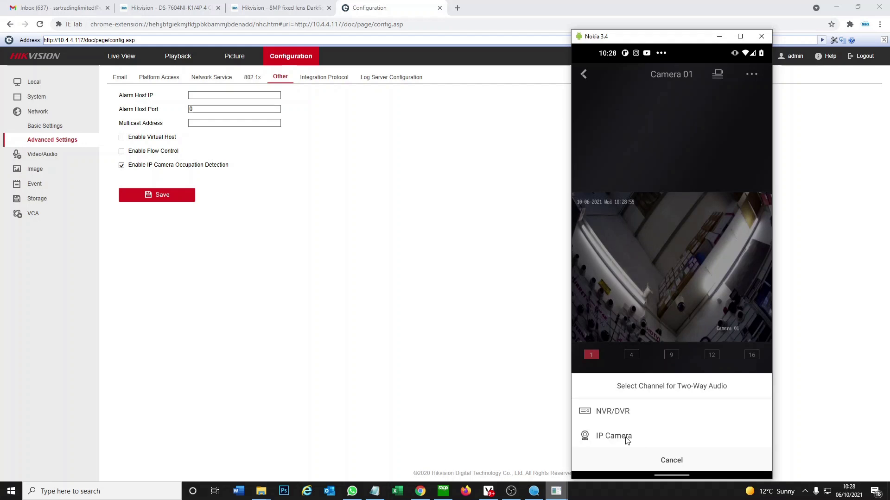
Talk through the IP Camera two-way audio channel, then end the session.
left_click(625, 437)
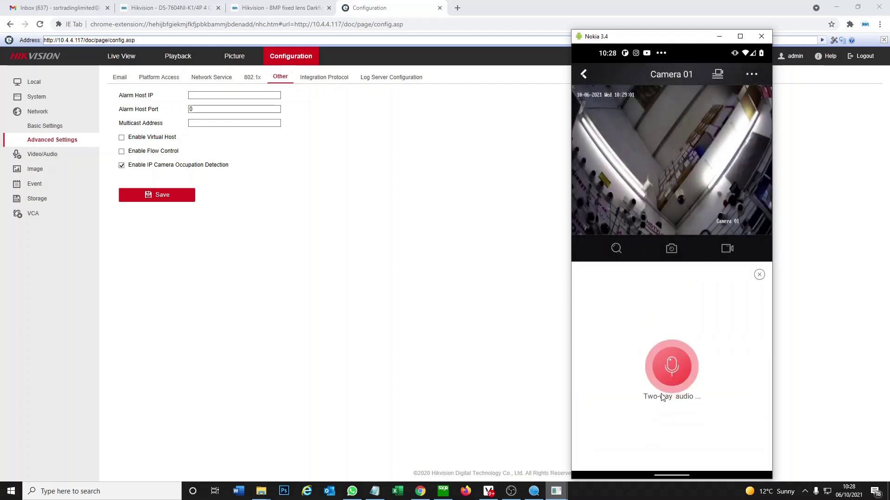
left_click(759, 275)
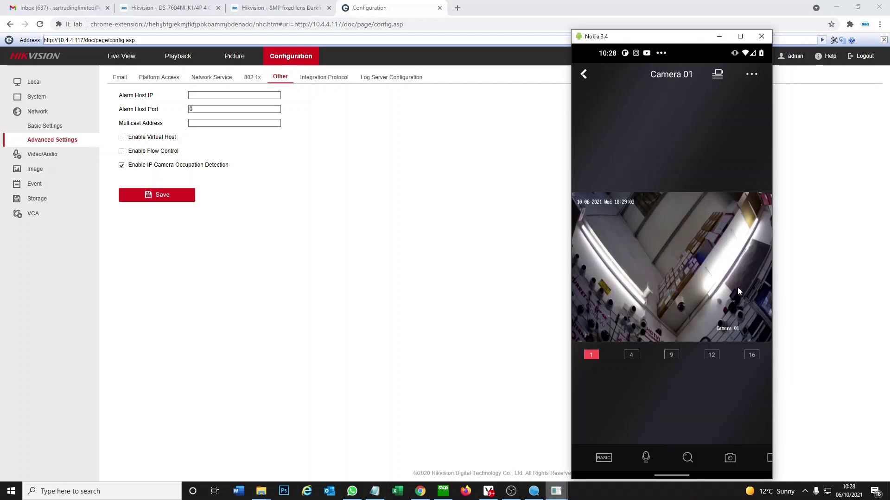